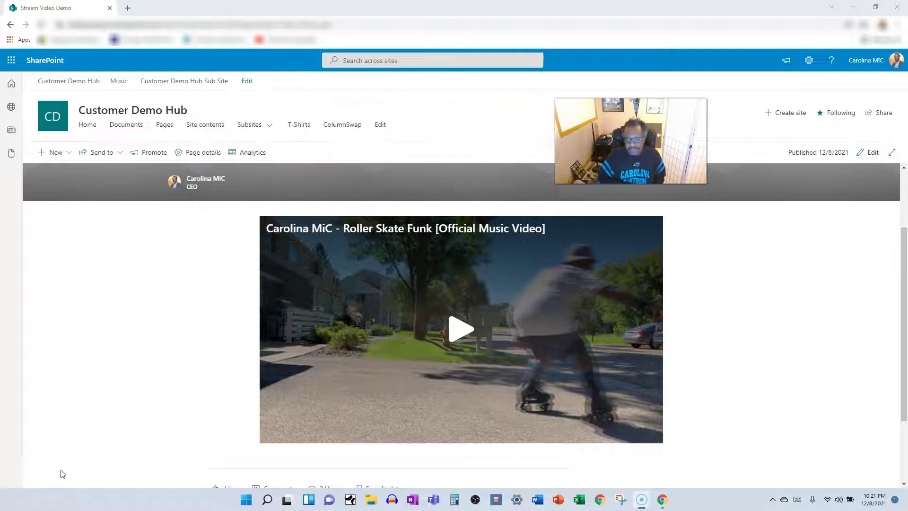
Put the Customer Demo Hub page in edit mode and switch the video's section to Two columns.
{"action": "left_click", "coordinate": [64, 473]}
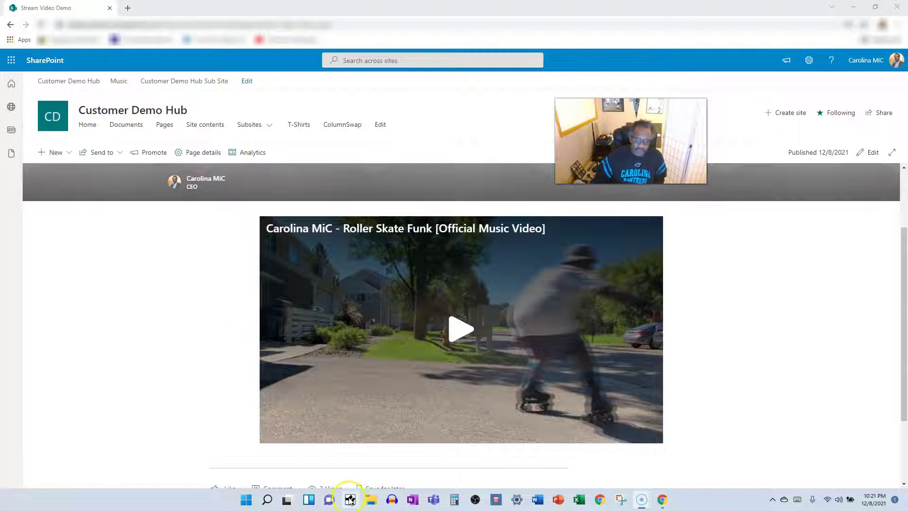
{"action": "left_click", "coordinate": [873, 153]}
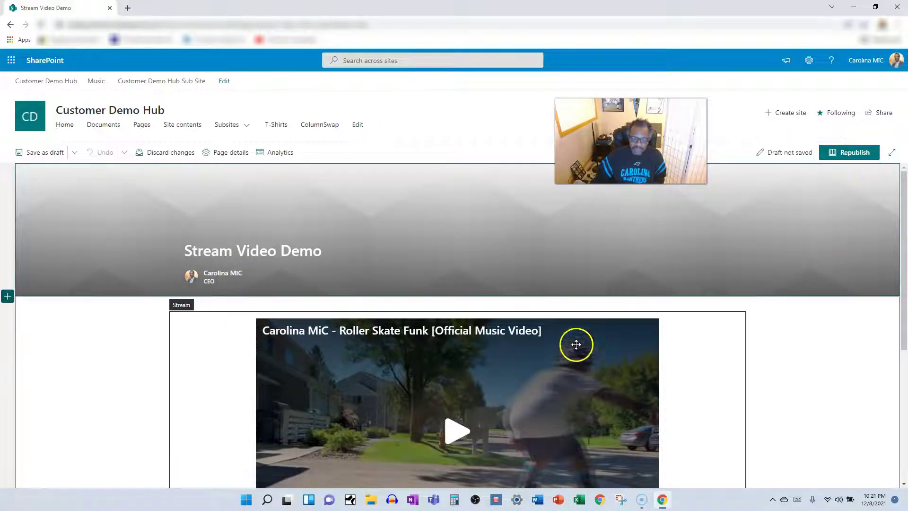
{"action": "scroll", "coordinate": [649, 331], "scroll_direction": "down", "scroll_amount": 1}
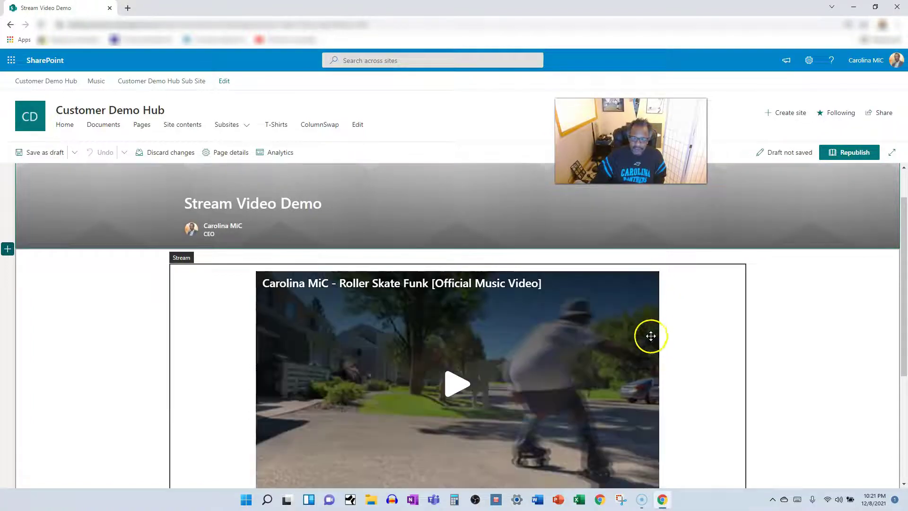
{"action": "scroll", "coordinate": [591, 334], "scroll_direction": "down", "scroll_amount": 1}
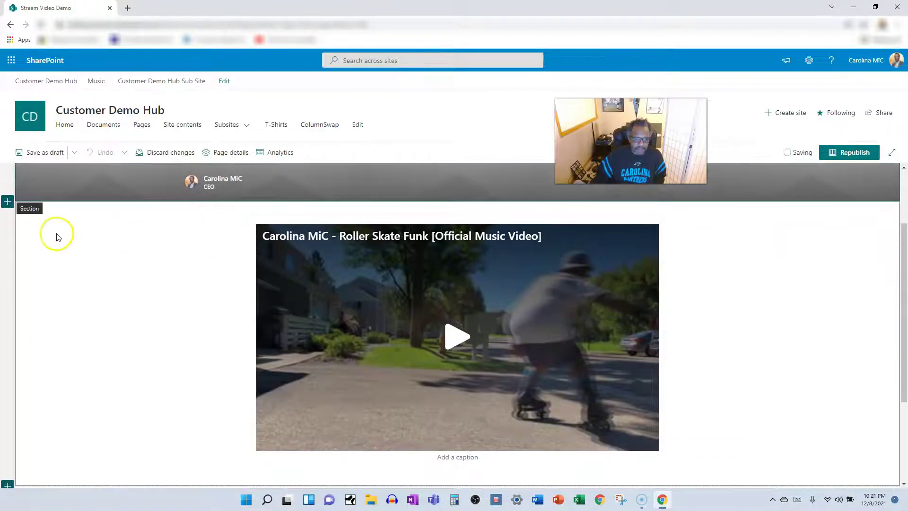
{"action": "left_click", "coordinate": [25, 218]}
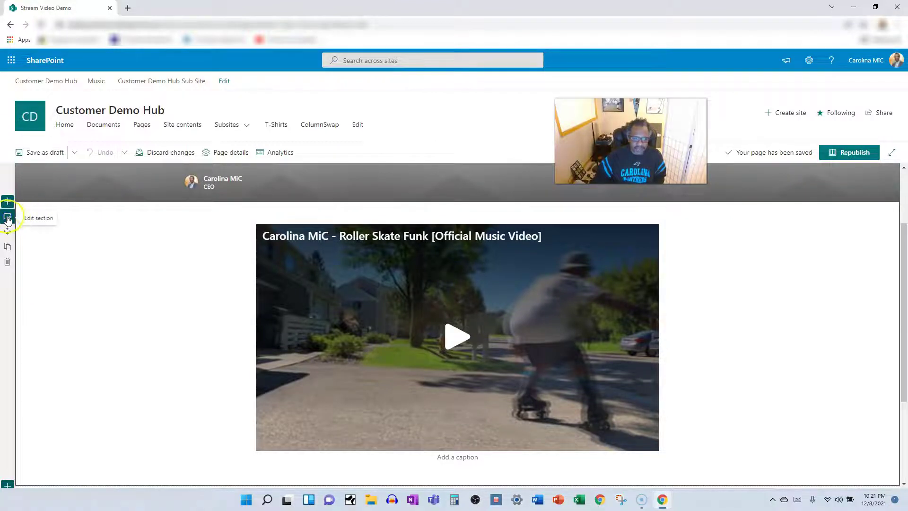
{"action": "left_click", "coordinate": [8, 218]}
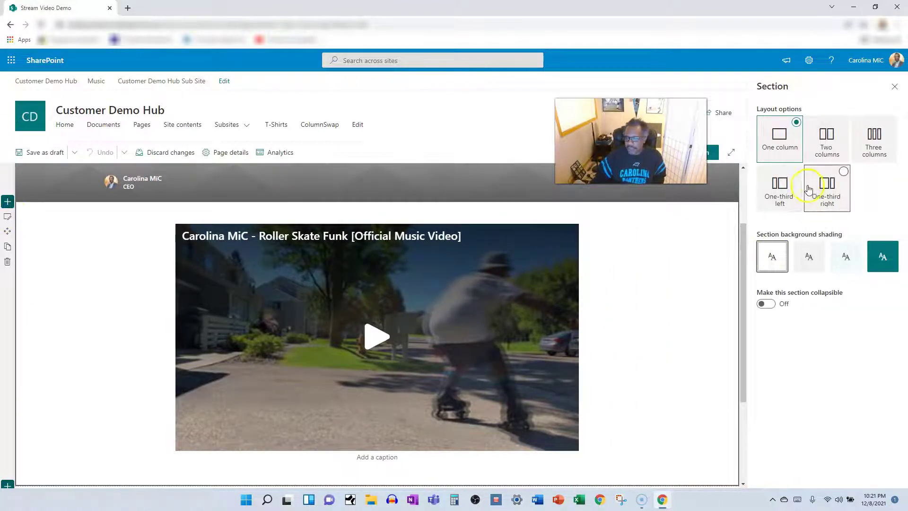
{"action": "left_click", "coordinate": [827, 138]}
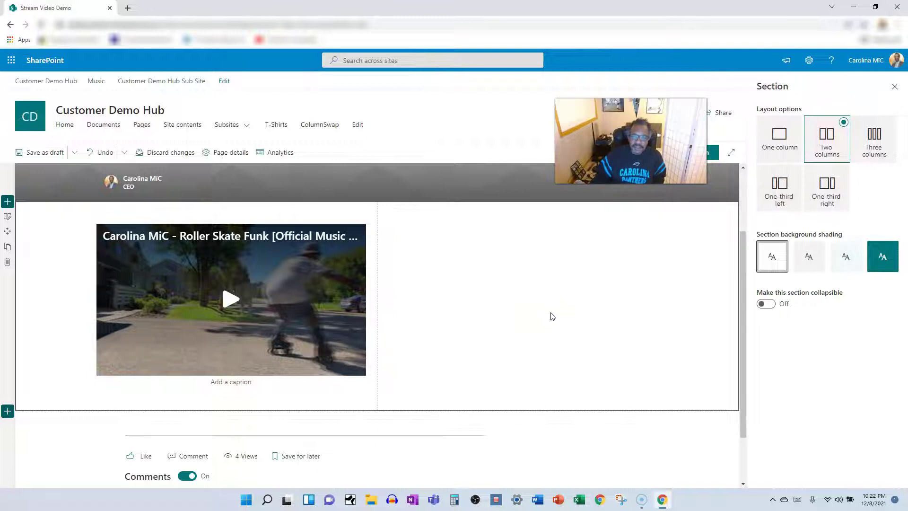
{"action": "left_click", "coordinate": [554, 312]}
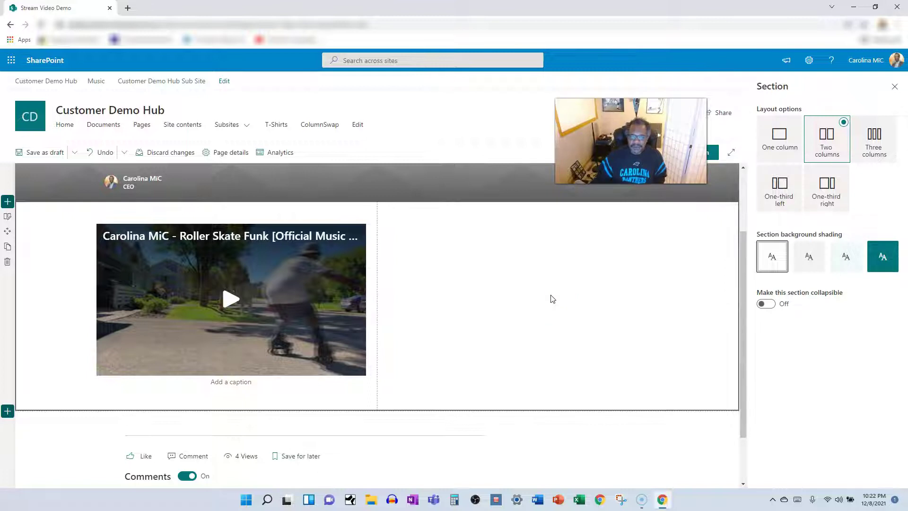
Drag Dair-Queen-No-Music from File Explorer's This PC > Videos folder onto the page's right column.
{"action": "left_click", "coordinate": [370, 501]}
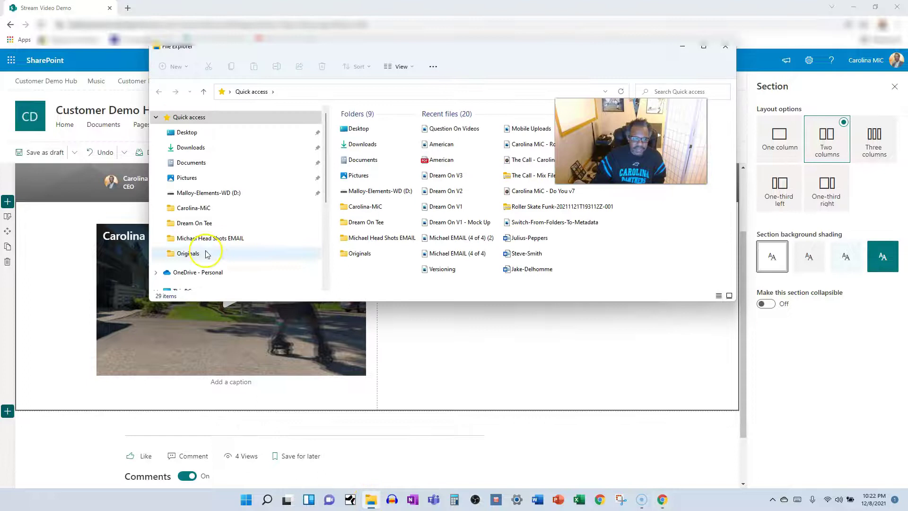
{"action": "scroll", "coordinate": [199, 260], "scroll_direction": "down", "scroll_amount": 2}
{"action": "scroll", "coordinate": [196, 266], "scroll_direction": "down", "scroll_amount": 2}
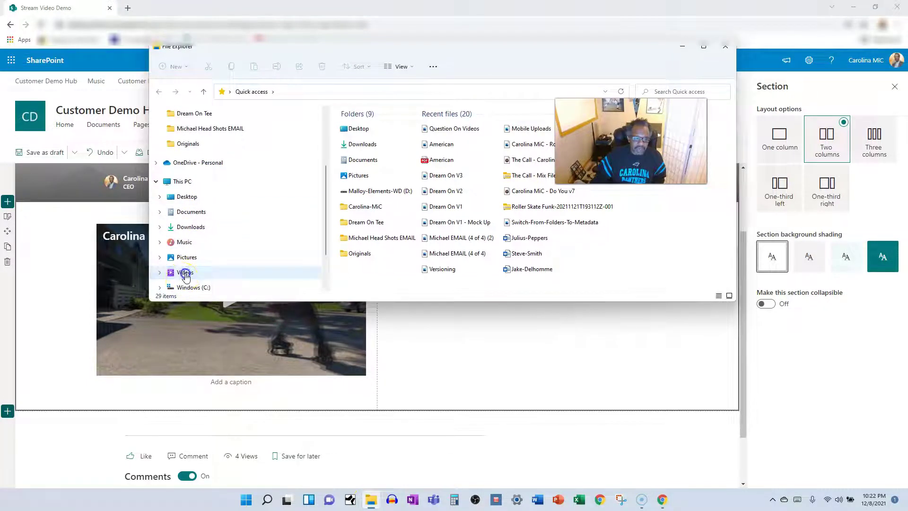
{"action": "left_click", "coordinate": [185, 273]}
{"action": "left_click_drag", "start_coordinate": [419, 194], "coordinate": [473, 363]}
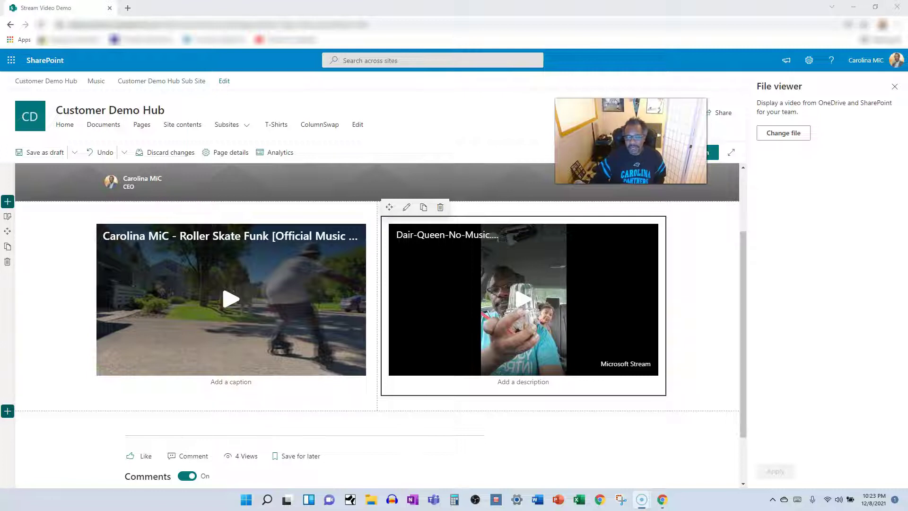
{"action": "left_click", "coordinate": [42, 461]}
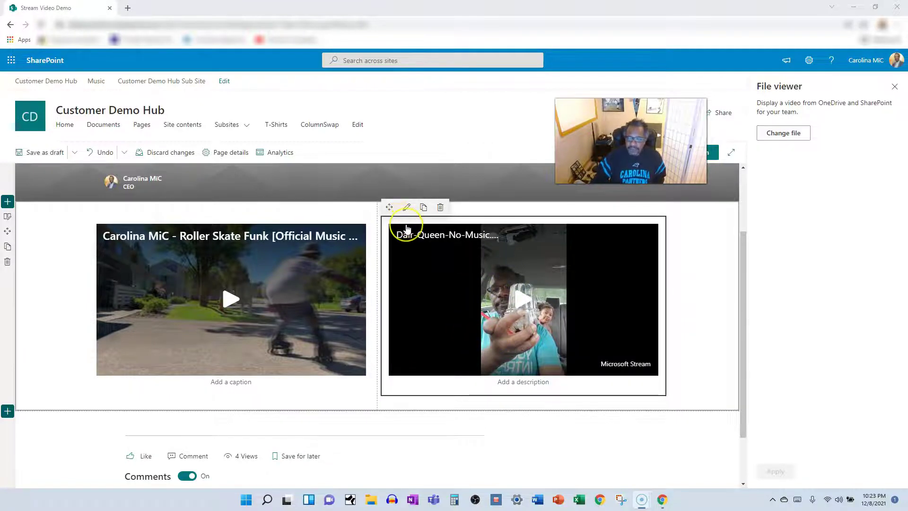
{"action": "left_click", "coordinate": [468, 314]}
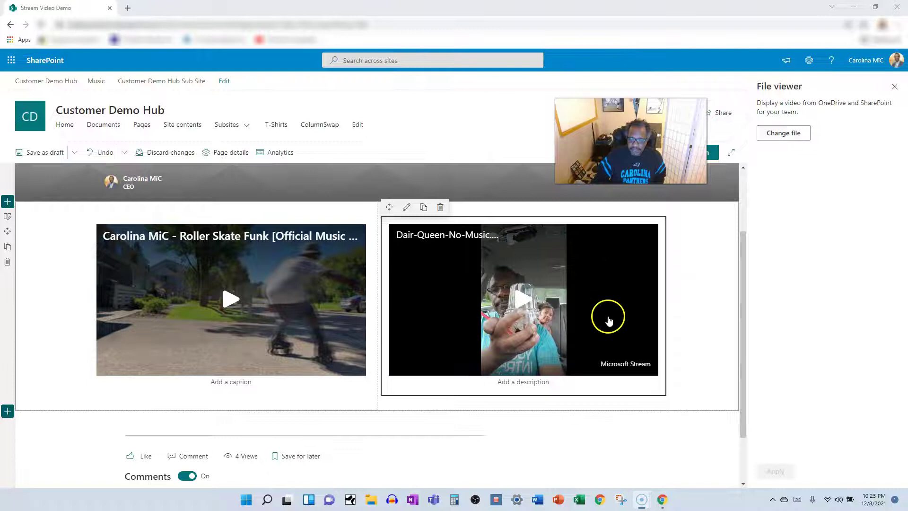
{"action": "left_click", "coordinate": [780, 88]}
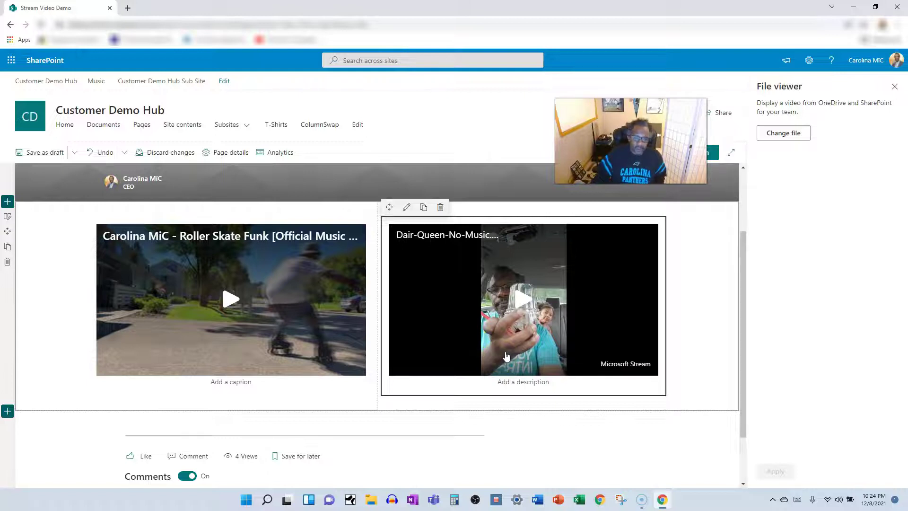
{"action": "left_click", "coordinate": [318, 319]}
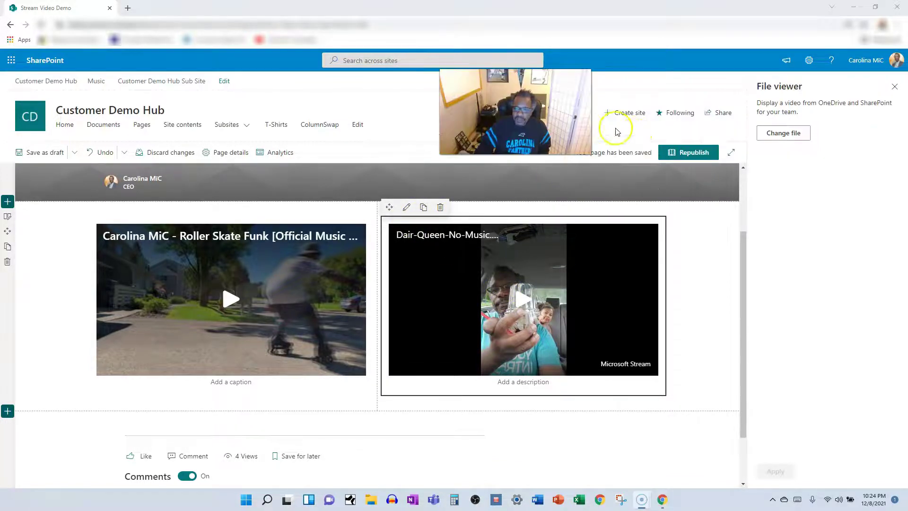
Republish the page, play and pause the Roller Skate Funk video, then play the Dair-Queen video.
{"action": "left_click", "coordinate": [690, 152]}
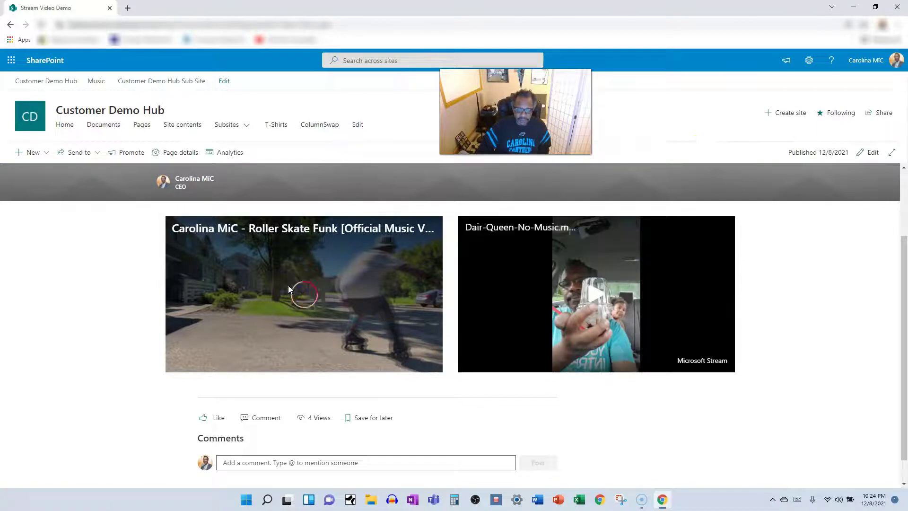
{"action": "left_click", "coordinate": [303, 298]}
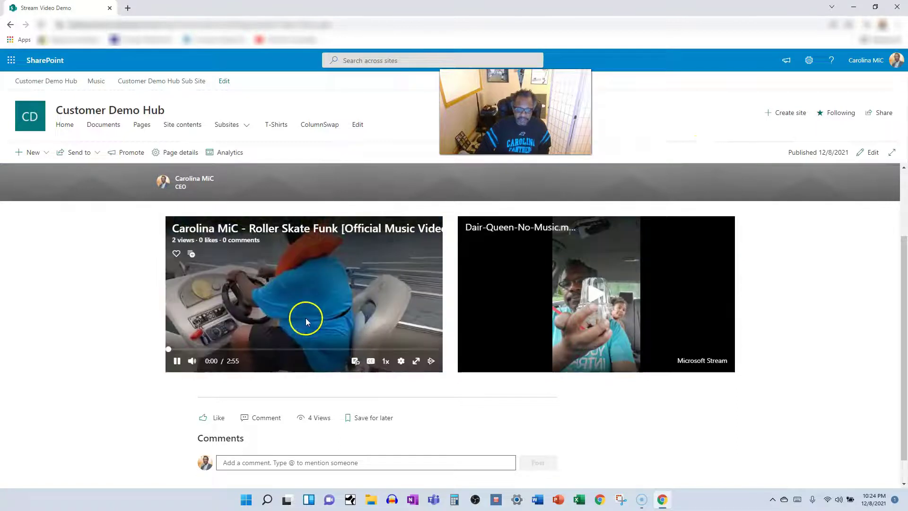
{"action": "left_click", "coordinate": [177, 361]}
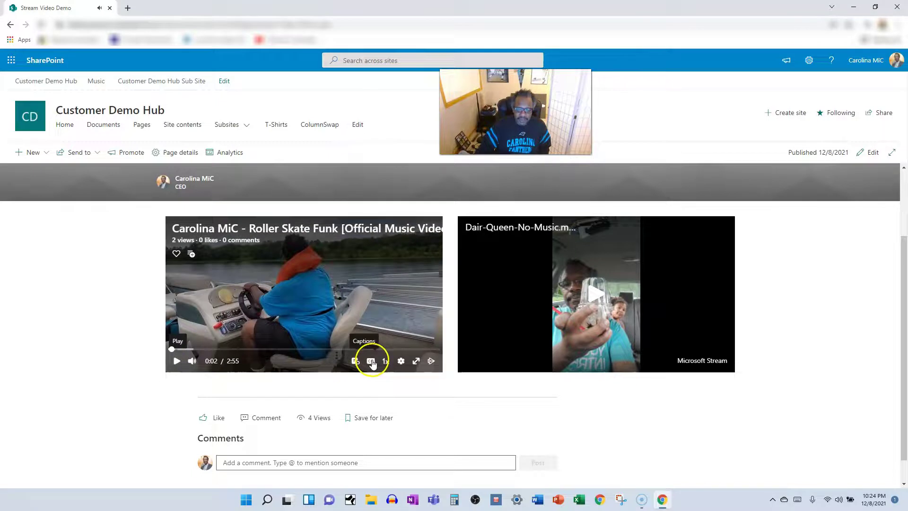
{"action": "left_click", "coordinate": [614, 340]}
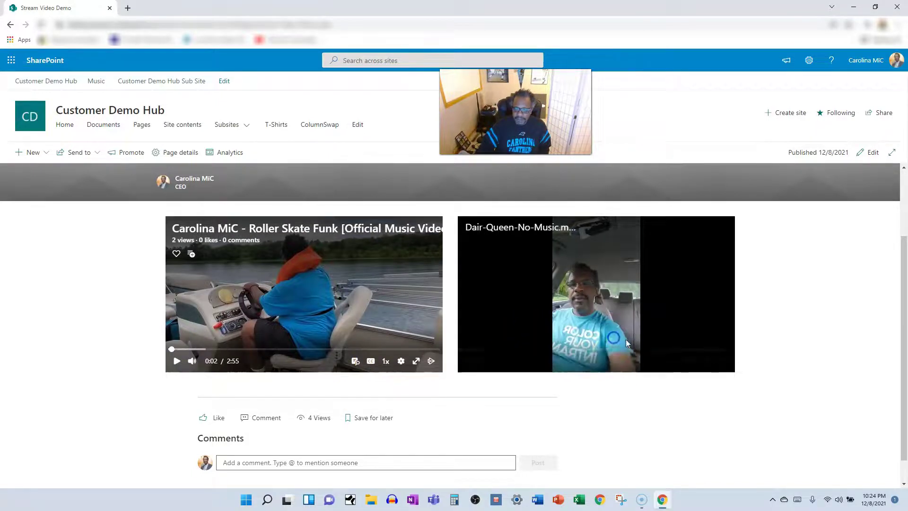
Pause the Dair-Queen video, then go through Site contents to Site Assets > SitePages.
{"action": "left_click", "coordinate": [473, 367]}
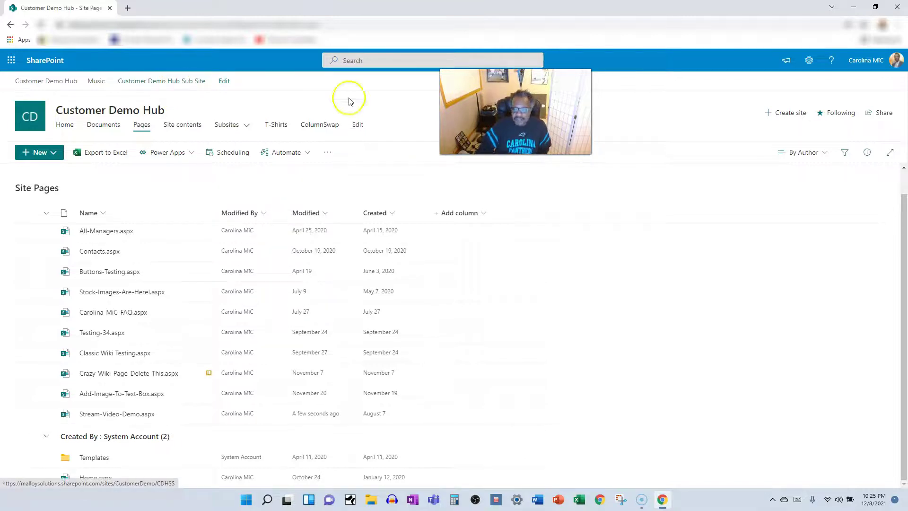
{"action": "left_click", "coordinate": [809, 60]}
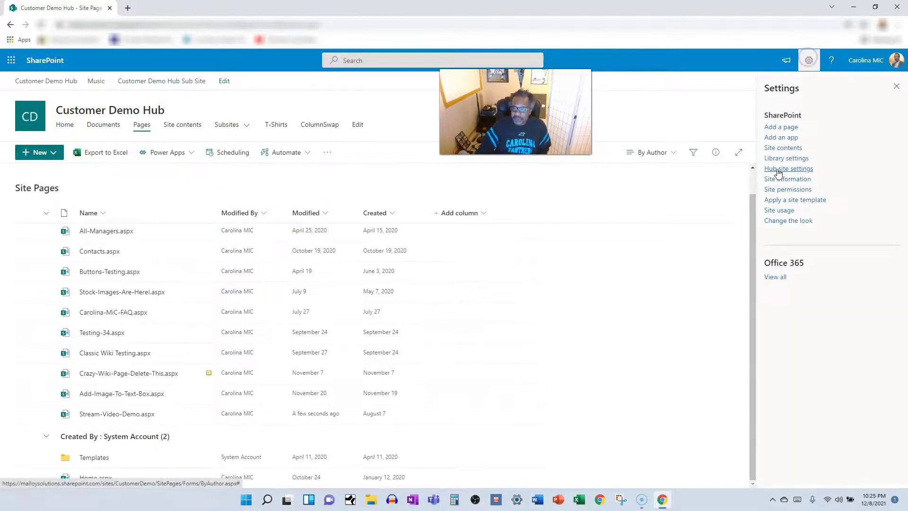
{"action": "left_click", "coordinate": [783, 146]}
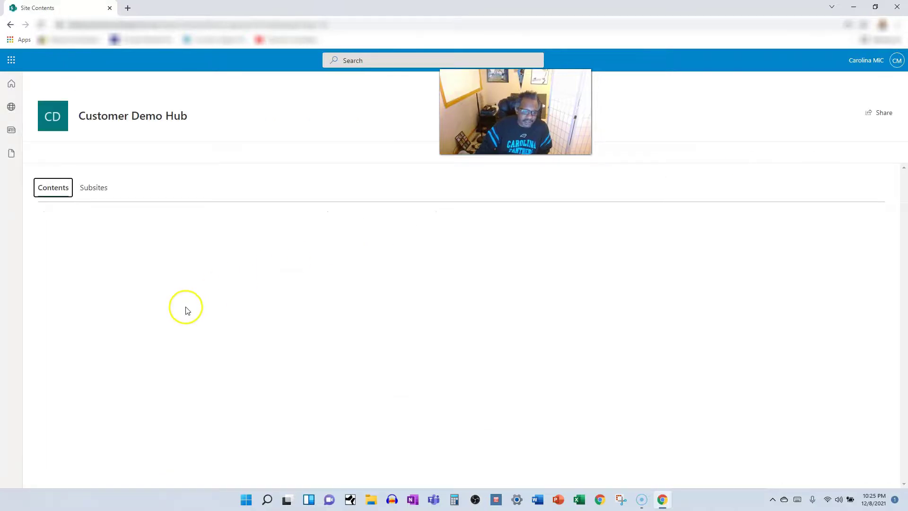
{"action": "scroll", "coordinate": [88, 331], "scroll_direction": "down", "scroll_amount": 7}
{"action": "scroll", "coordinate": [87, 320], "scroll_direction": "up", "scroll_amount": 1}
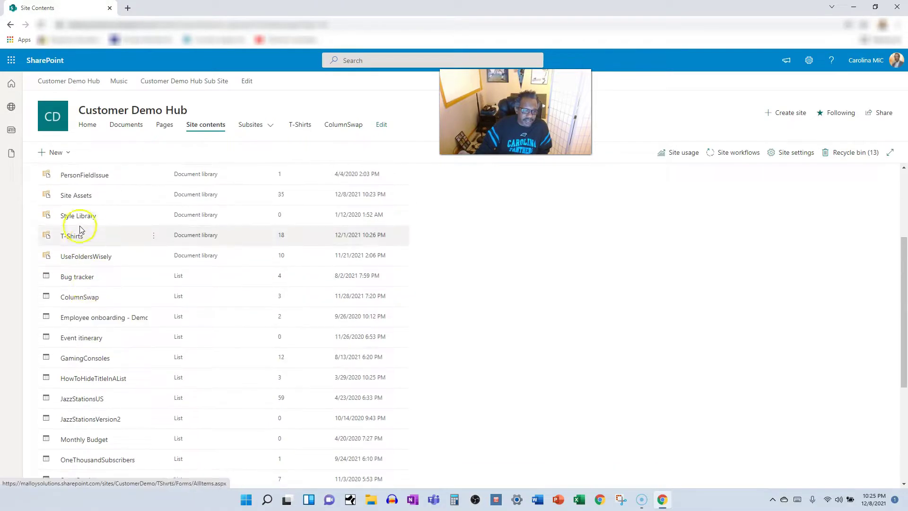
{"action": "left_click", "coordinate": [76, 194]}
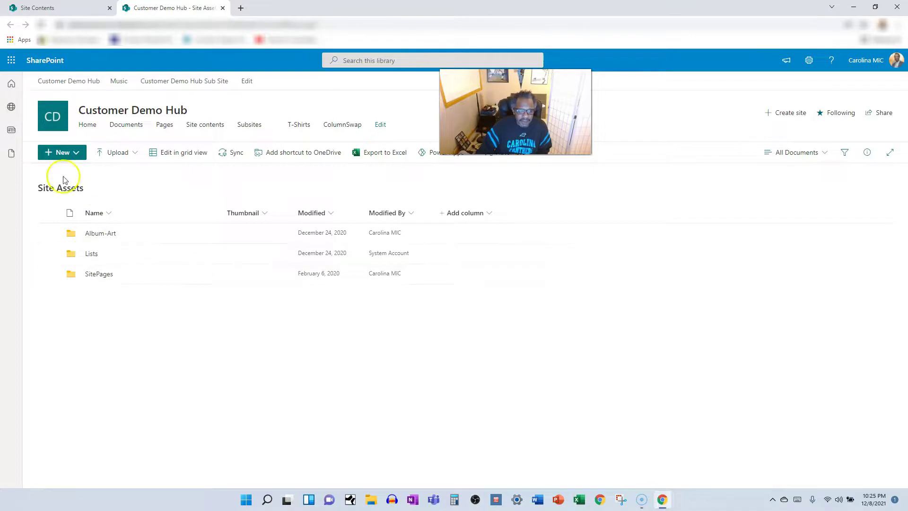
{"action": "left_click", "coordinate": [97, 274]}
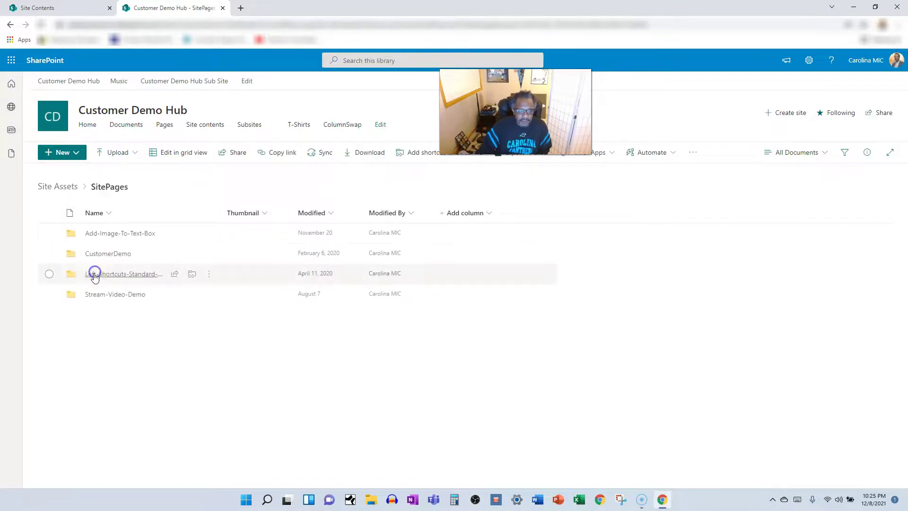
Open the Stream-Video-Demo folder and scroll to locate Dair-Queen-No-Music.mp4 among the Roller-Skate-Funk files.
{"action": "left_click", "coordinate": [104, 295]}
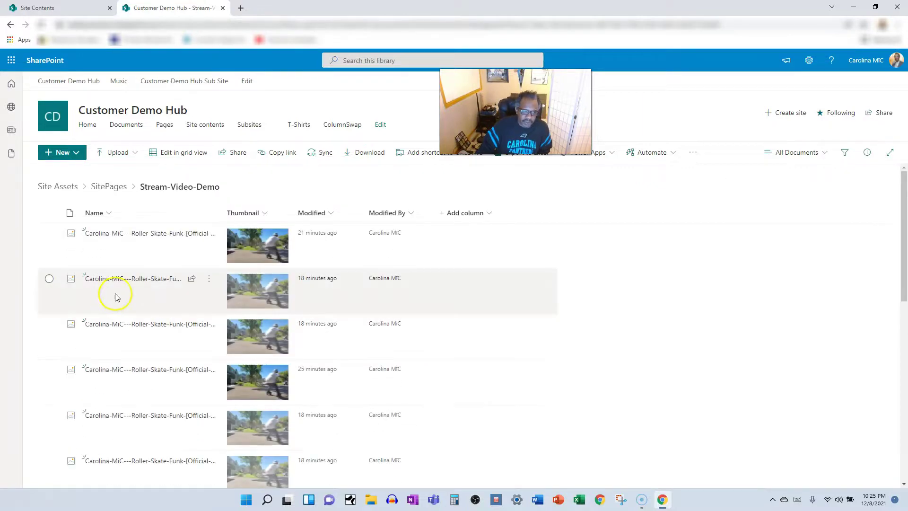
{"action": "scroll", "coordinate": [106, 321], "scroll_direction": "down", "scroll_amount": 5}
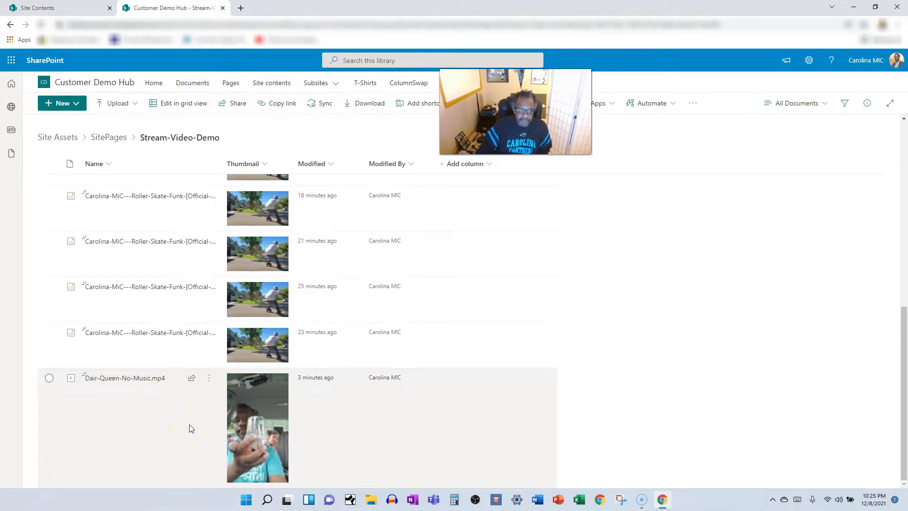
{"action": "scroll", "coordinate": [191, 428], "scroll_direction": "up", "scroll_amount": 1}
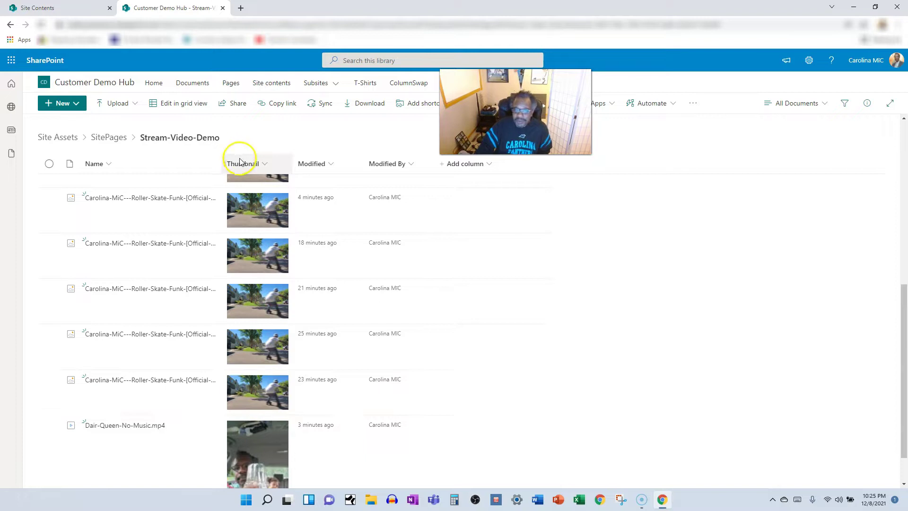